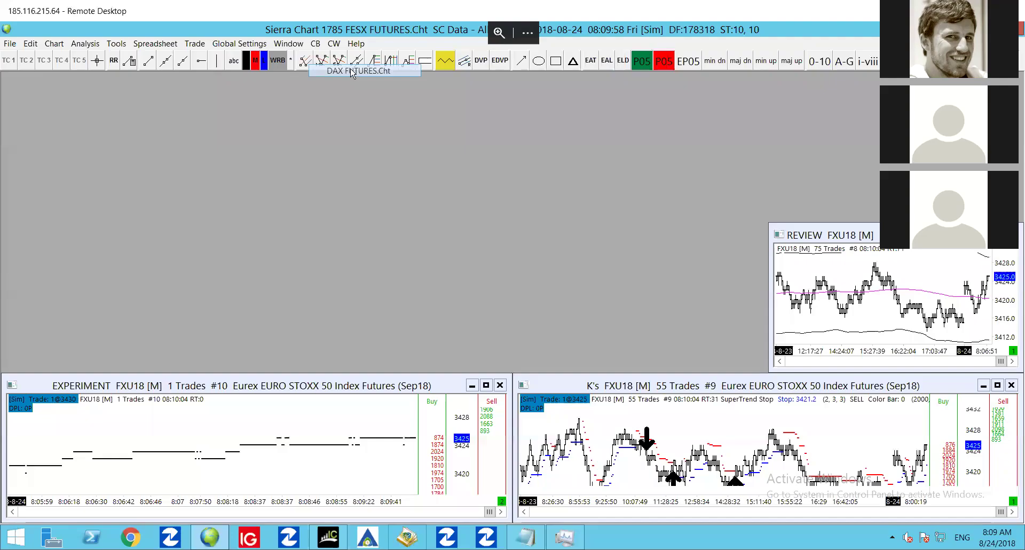
Step: Open the DAX FUTURES chartbook and enlarge the 60-minute Major Swings chart to full size
left_click(352, 71)
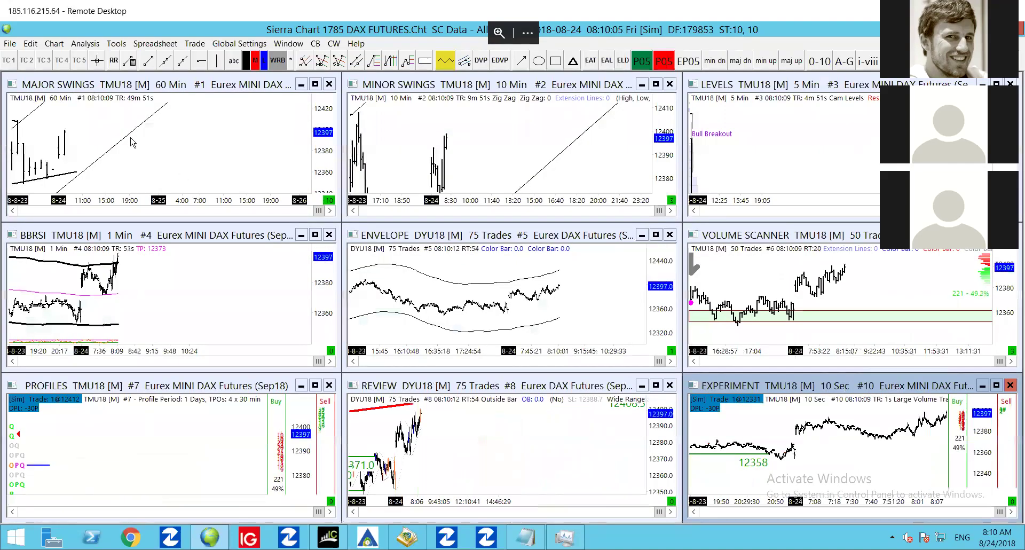
double_click(155, 87)
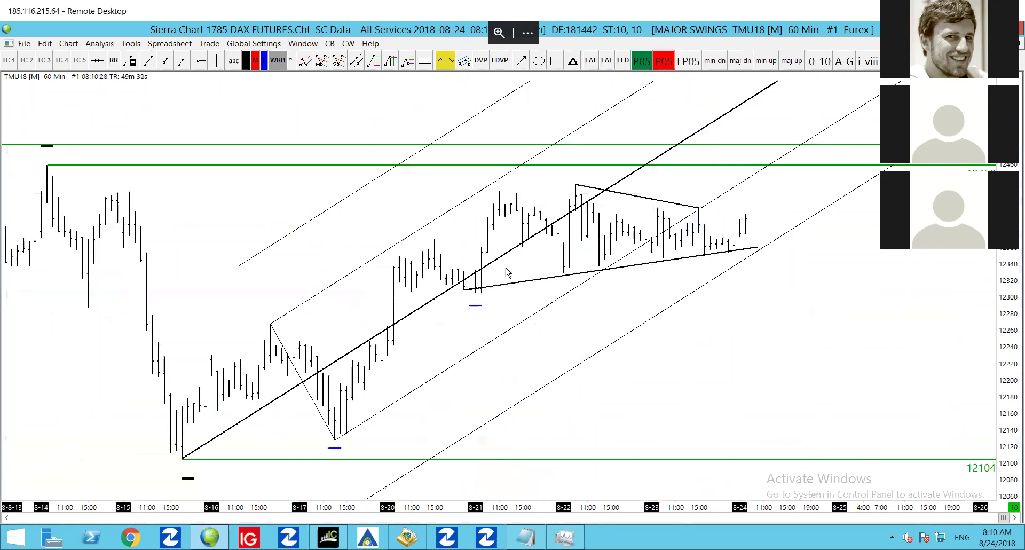
left_click(674, 202)
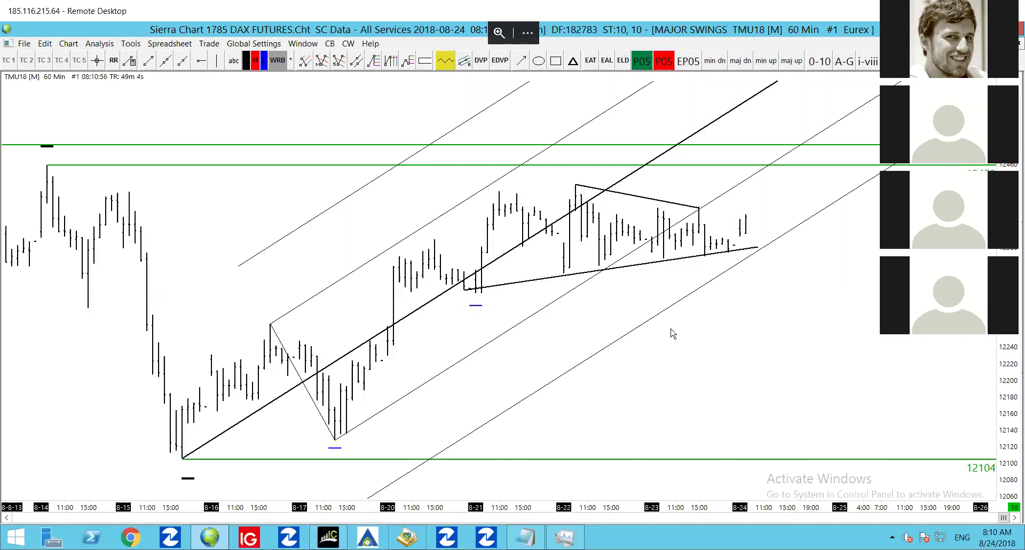
Step: On the 10-minute Minor Swings chart, draw horizontal rays from the 8-22 higher high and the 8-23 swing high at 12408
key("ctrl+Tab")
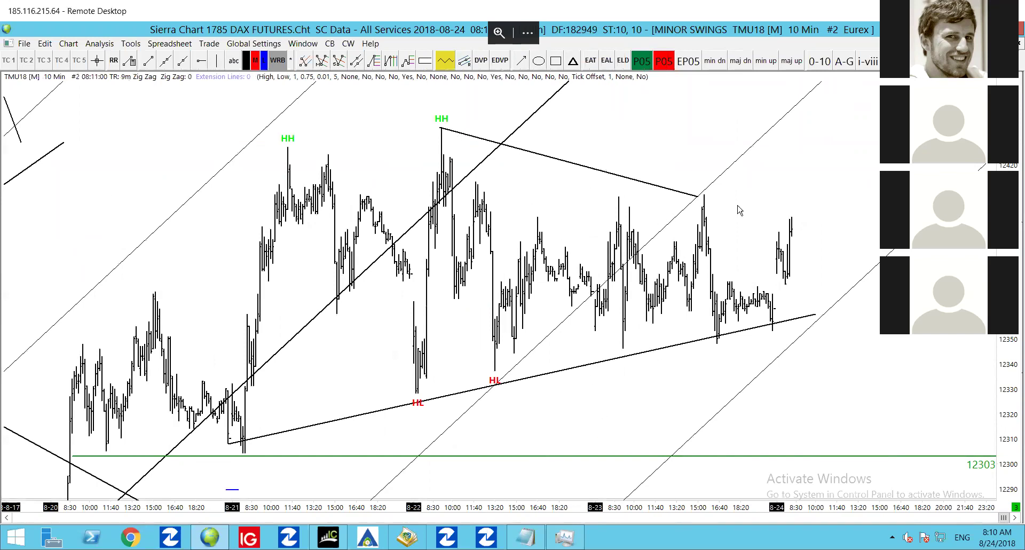
left_click(201, 61)
left_click(402, 100)
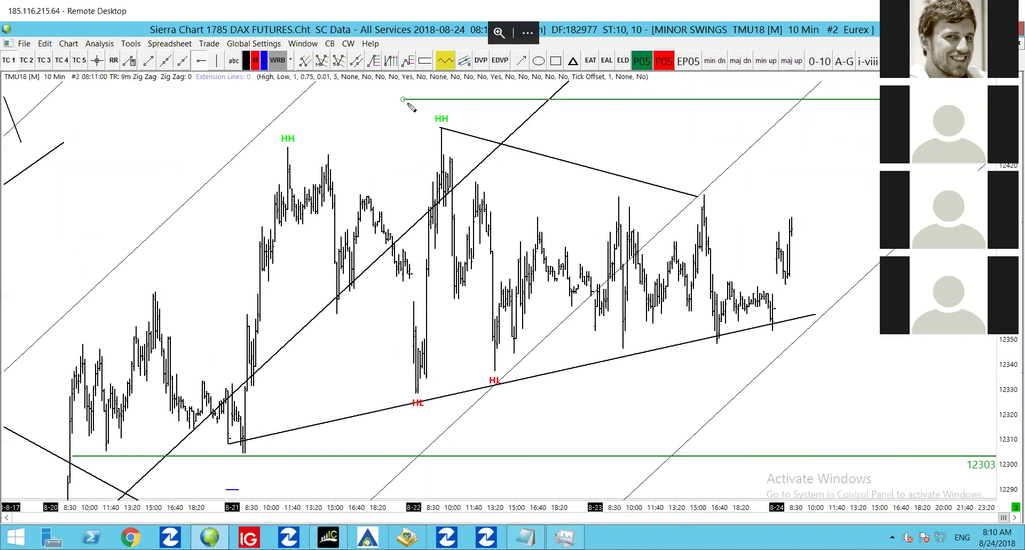
left_click(441, 128)
left_click_drag(686, 211, 704, 195)
Step: Draw horizontal rays from the two 8-22 higher lows, at 12337 and 12327
left_click_drag(510, 404, 496, 371)
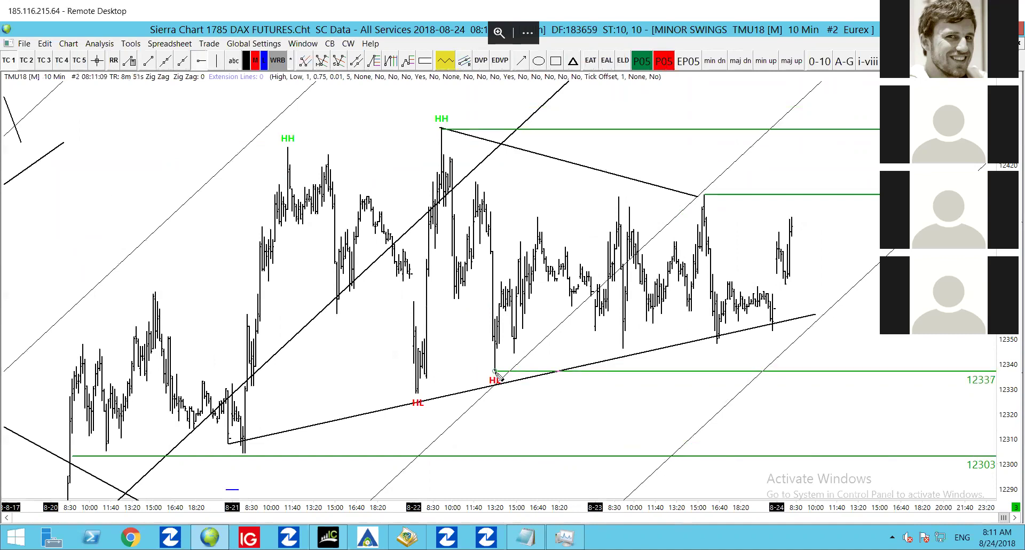
left_click_drag(542, 410, 419, 398)
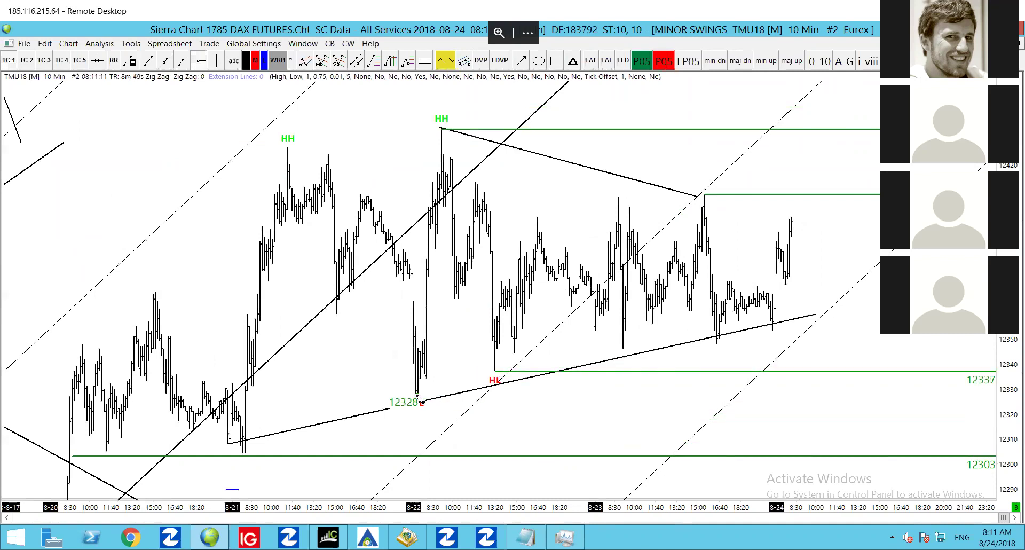
key("Delete")
left_click_drag(470, 426, 417, 396)
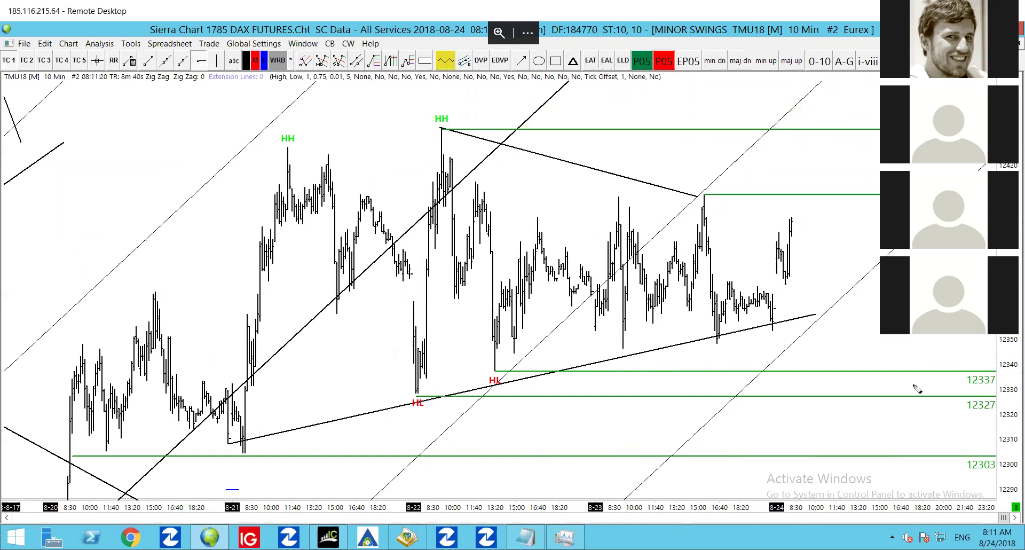
key("Escape")
Step: Examine the wider swing structure on the 10-minute chart and return to the chart grid
scroll(625, 249, "down", 2)
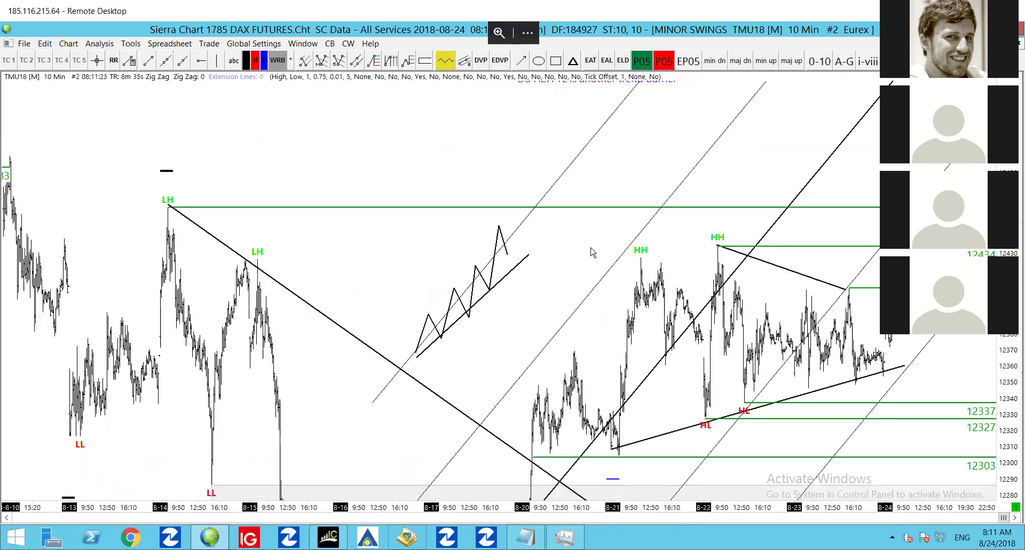
scroll(586, 247, "up", 2)
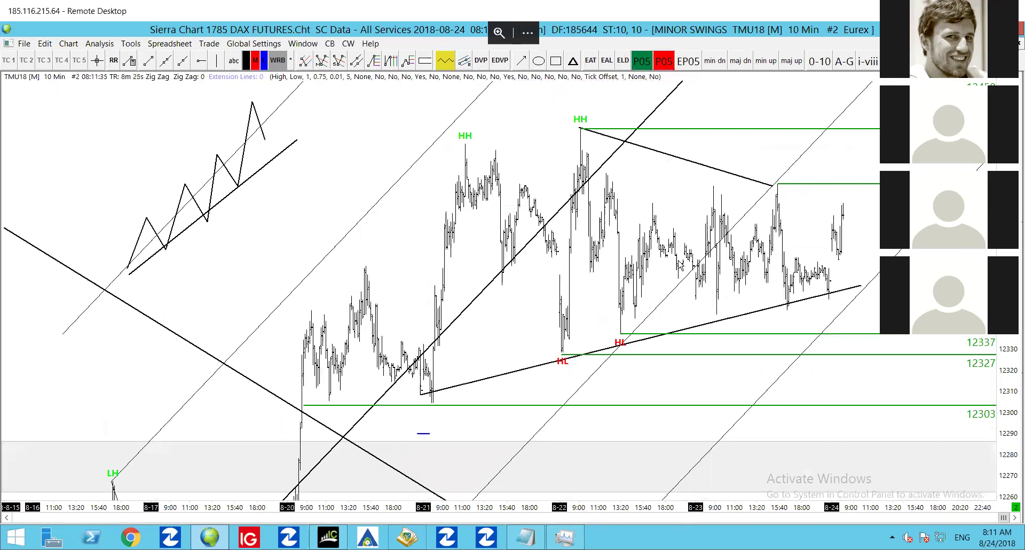
left_click_drag(414, 256, 367, 273)
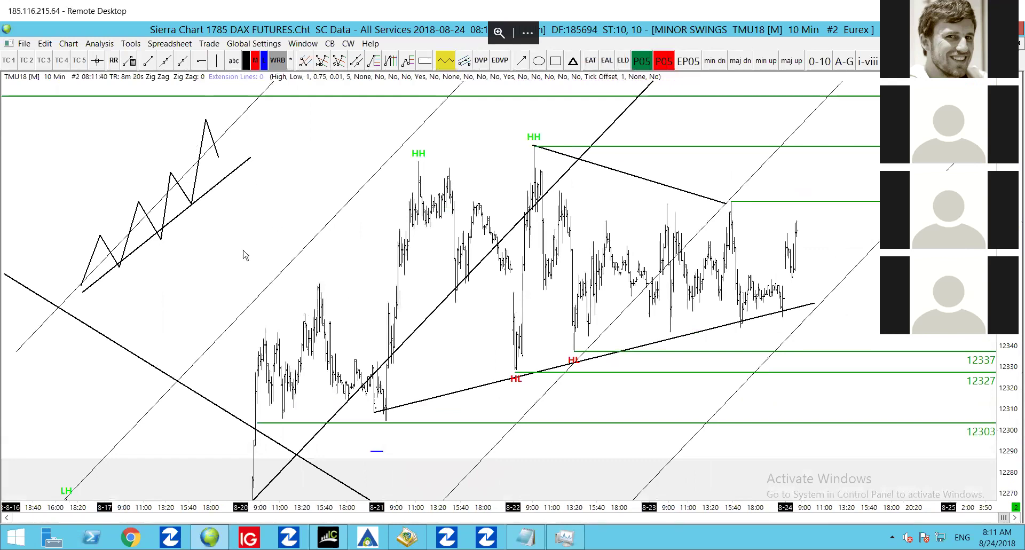
key("ctrl+F5")
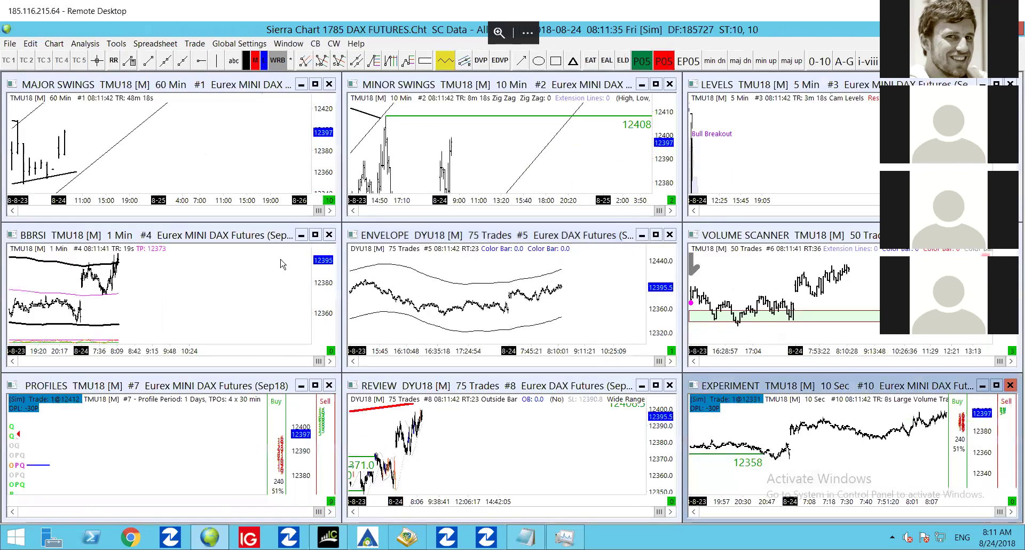
Step: Enlarge the 60-minute Major Swings chart, examine its channel and longer price history, and return to the chart grid
left_click(126, 85)
double_click(127, 86)
scroll(395, 257, "left", 5)
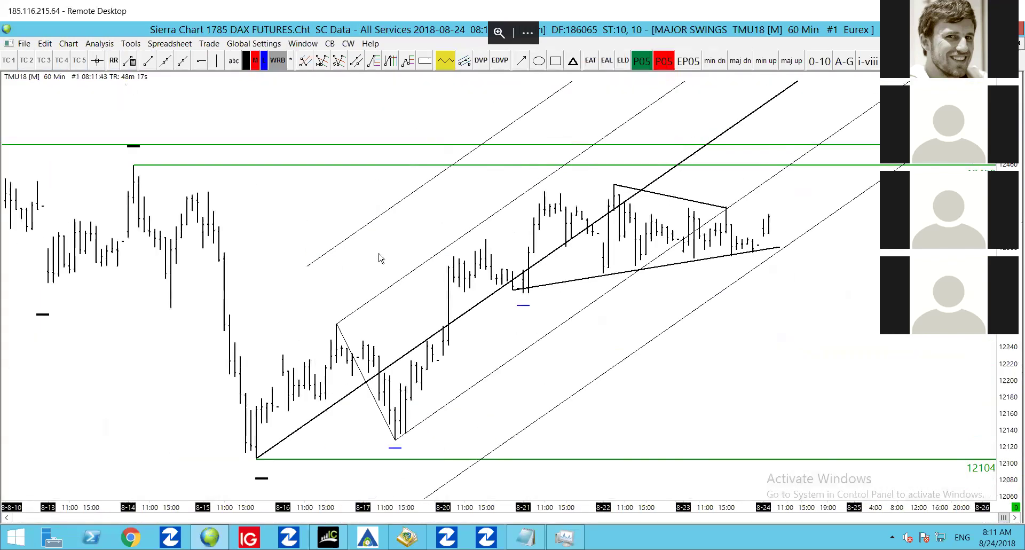
scroll(402, 259, "down", 2)
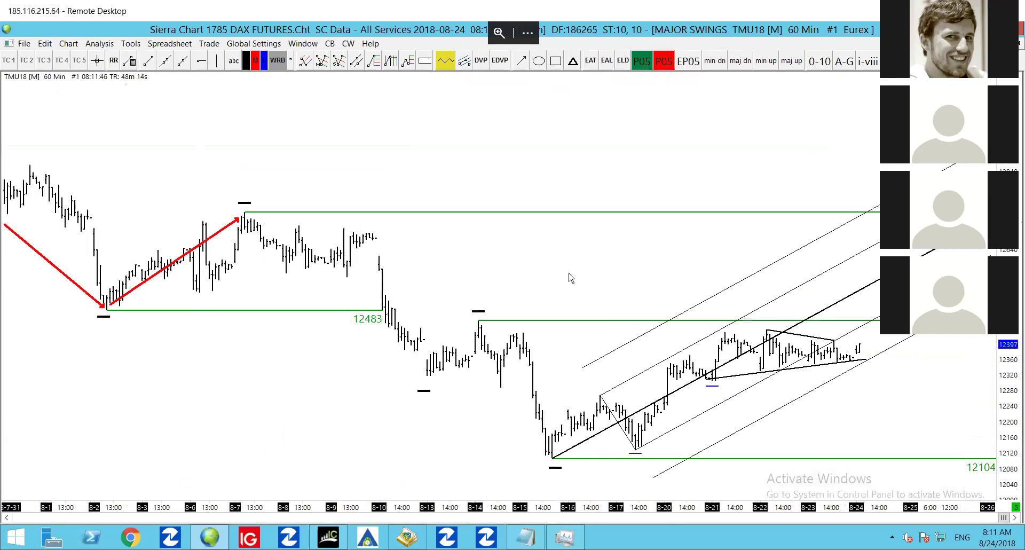
scroll(569, 275, "up", 4)
scroll(691, 307, "up", 2)
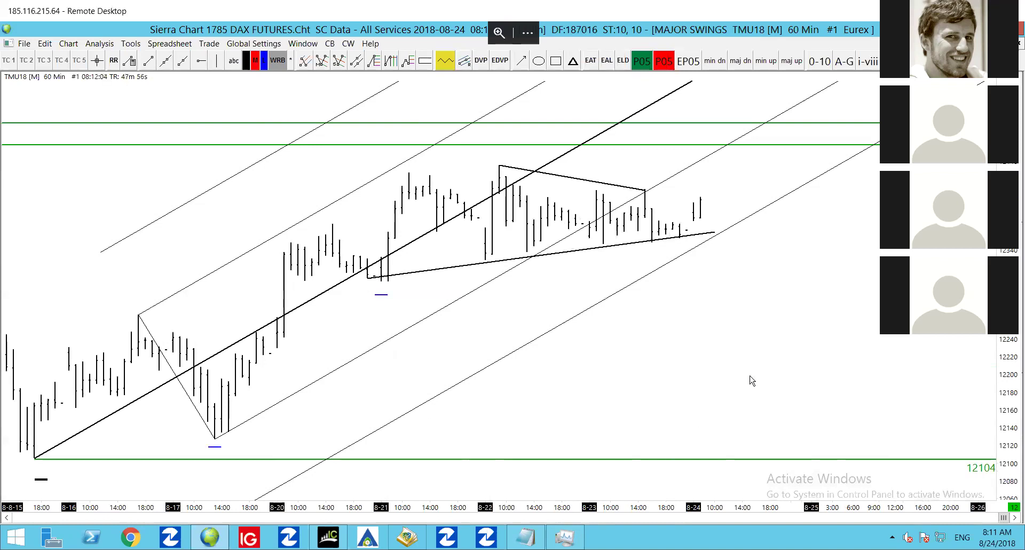
scroll(729, 339, "down", 1)
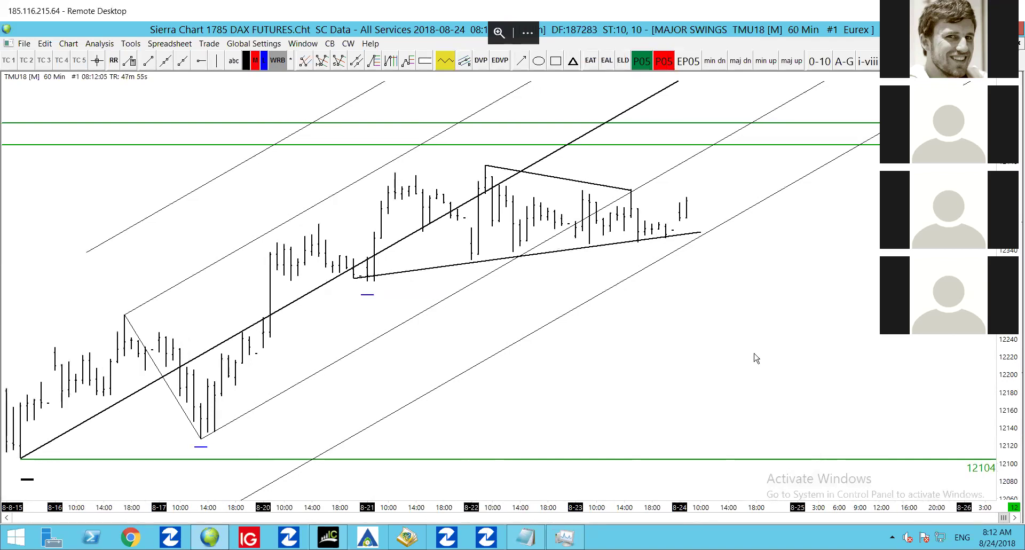
double_click(754, 358)
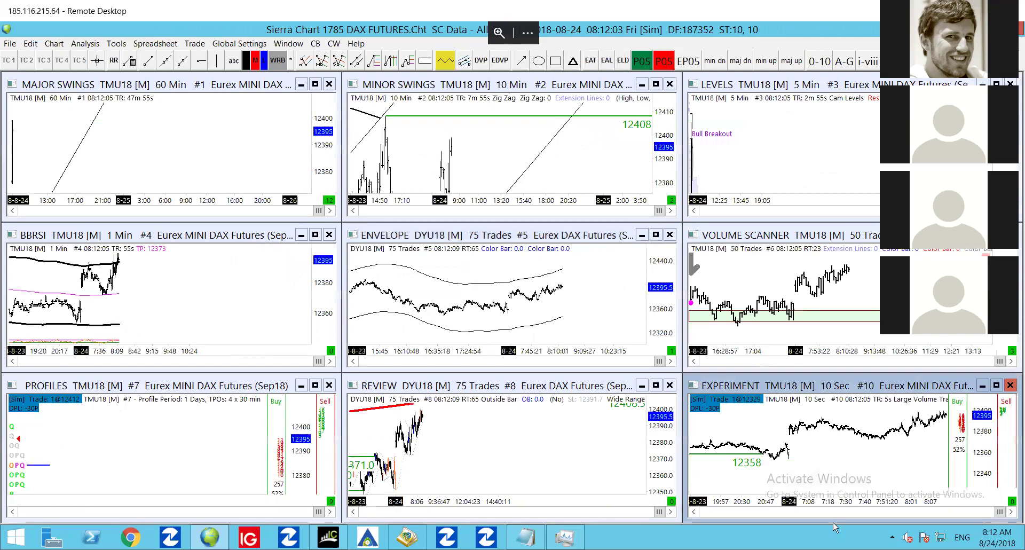
Step: View the Calculations - Aug 2018 - DWL notes in Notepad and return to the Sierra Chart windows
left_click(524, 537)
left_click(525, 538)
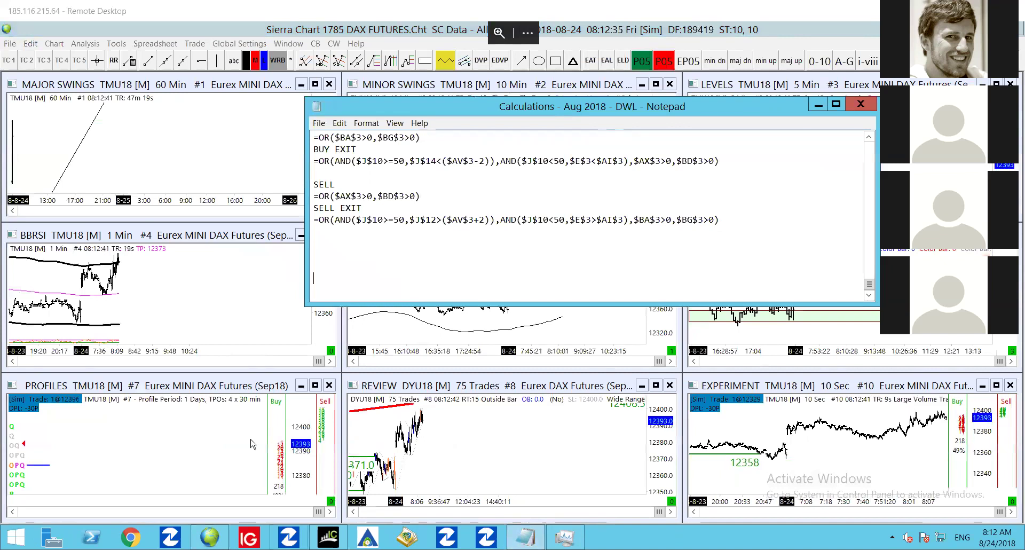
left_click(573, 483)
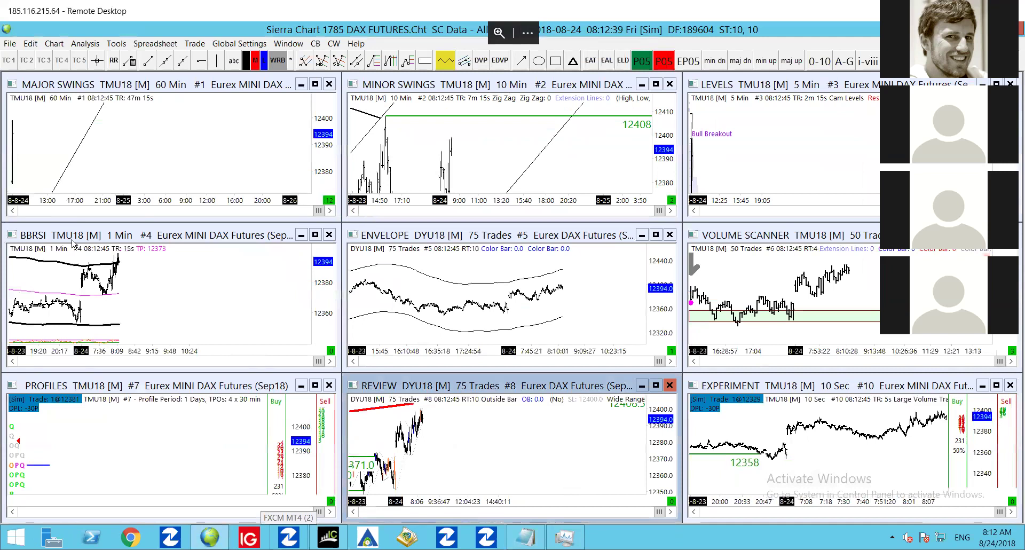
Step: Enlarge the 1-minute BBRSI chart and step on to the Envelope and Volume Scanner charts for review
double_click(92, 239)
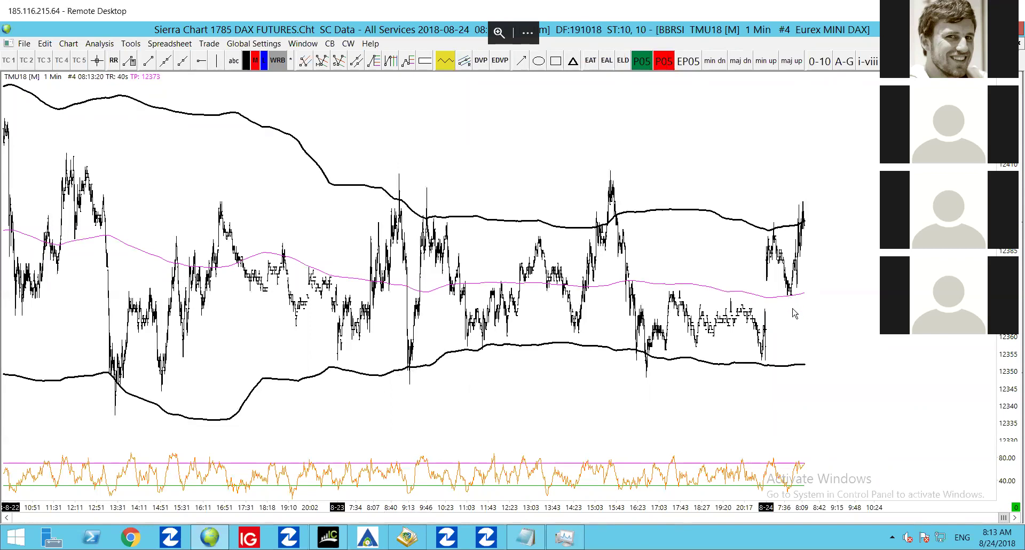
key("ctrl+Tab")
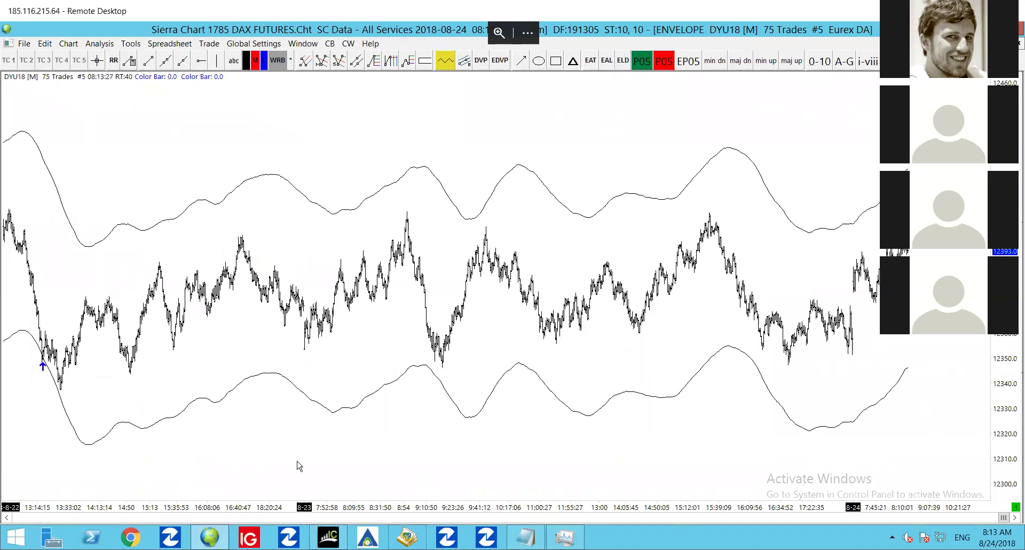
key("ctrl+Tab")
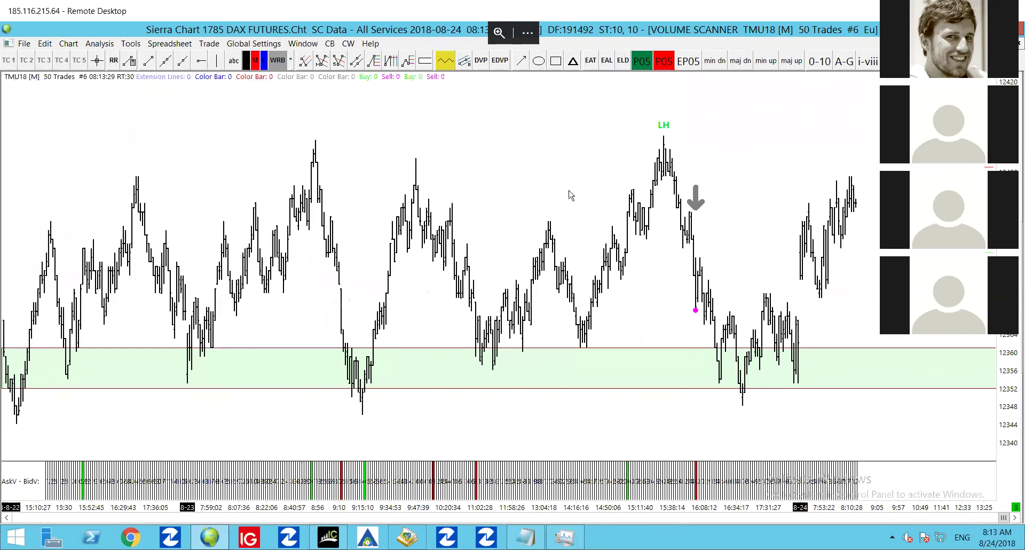
Step: Examine the daily market profiles from 8-7 to 8-24 on the Profiles chart and return to the chart grid
key("ctrl+Tab")
left_click_drag(620, 268, 635, 332)
left_click_drag(747, 398, 714, 342)
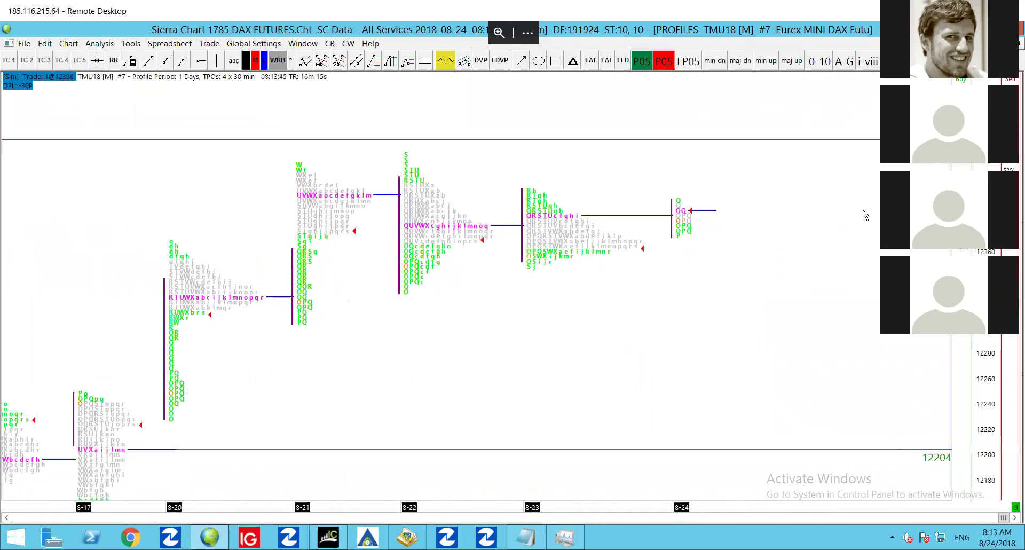
scroll(824, 279, "down", 4)
left_click_drag(858, 311, 777, 283)
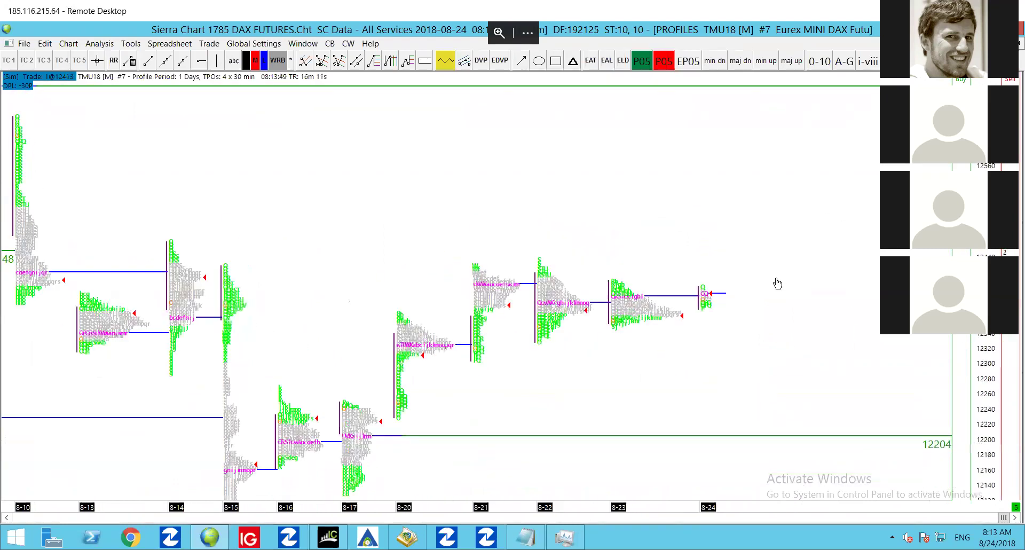
scroll(780, 282, "down", 3)
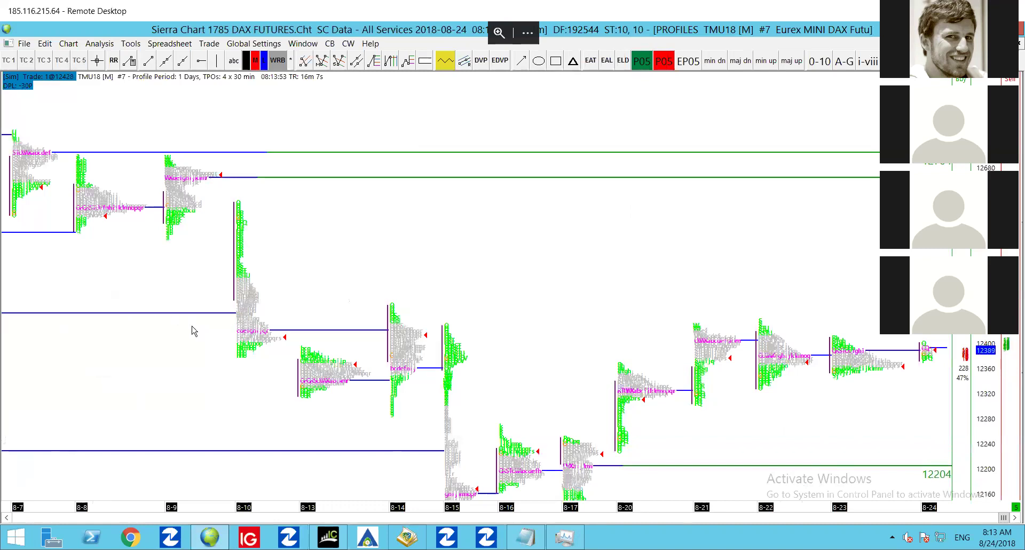
left_click_drag(714, 282, 592, 291)
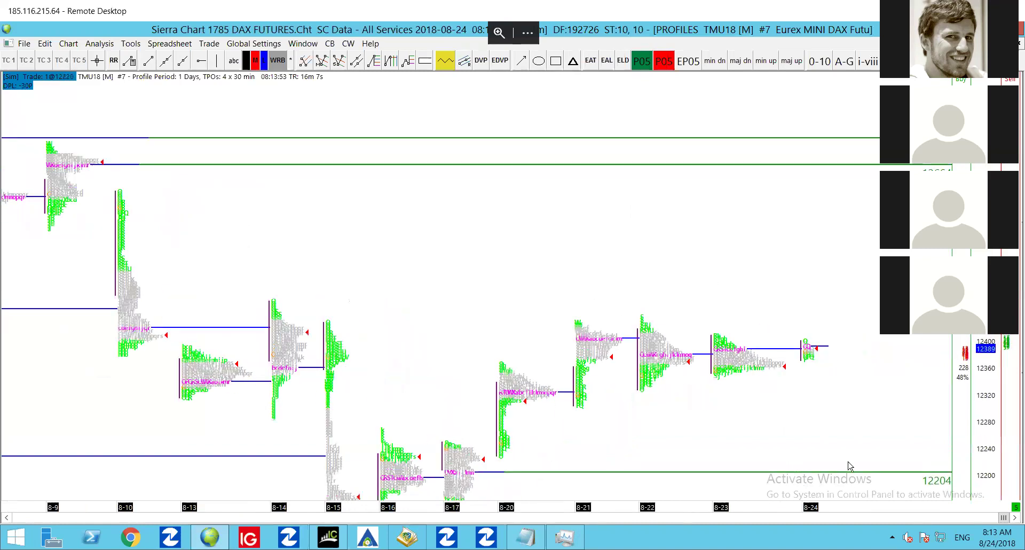
left_click_drag(832, 261, 831, 231)
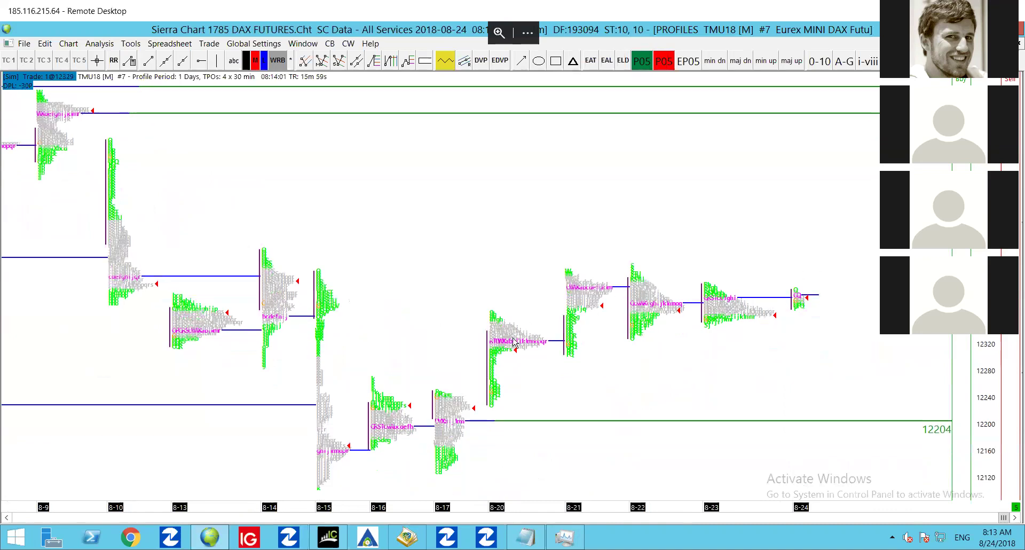
double_click(396, 313)
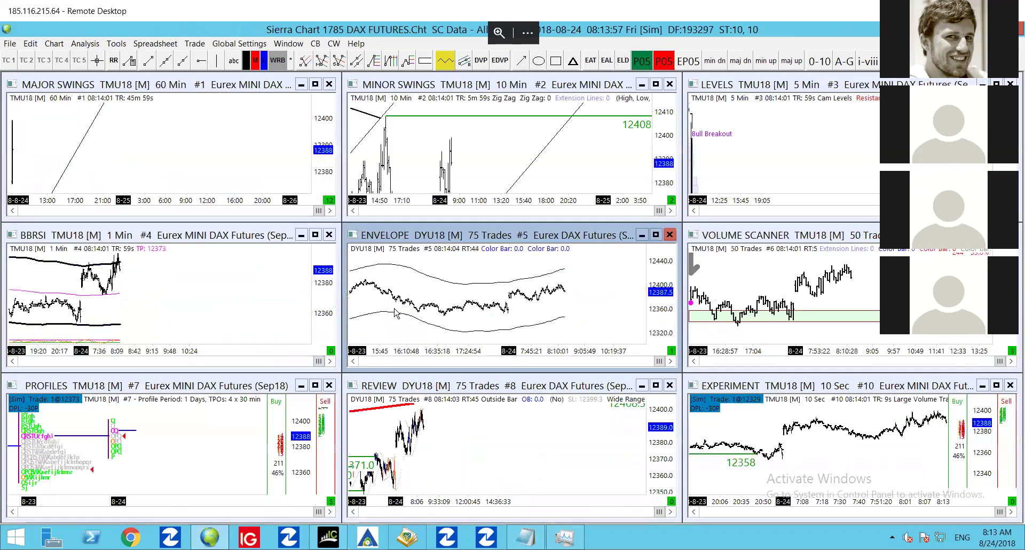
Step: Enlarge the 5-minute Levels chart, read its levels in the Chart Values window, close that window and restore the grid
double_click(830, 85)
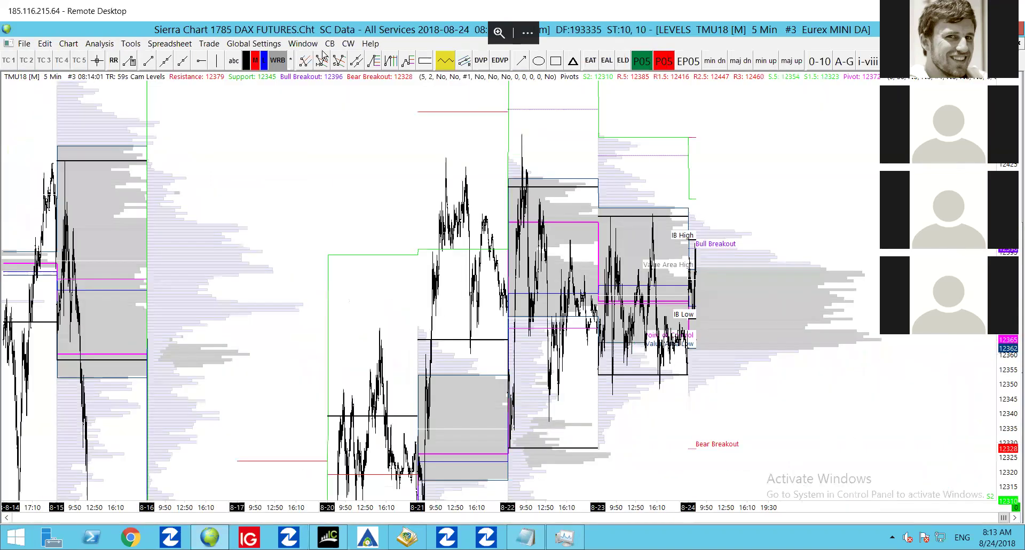
left_click(302, 43)
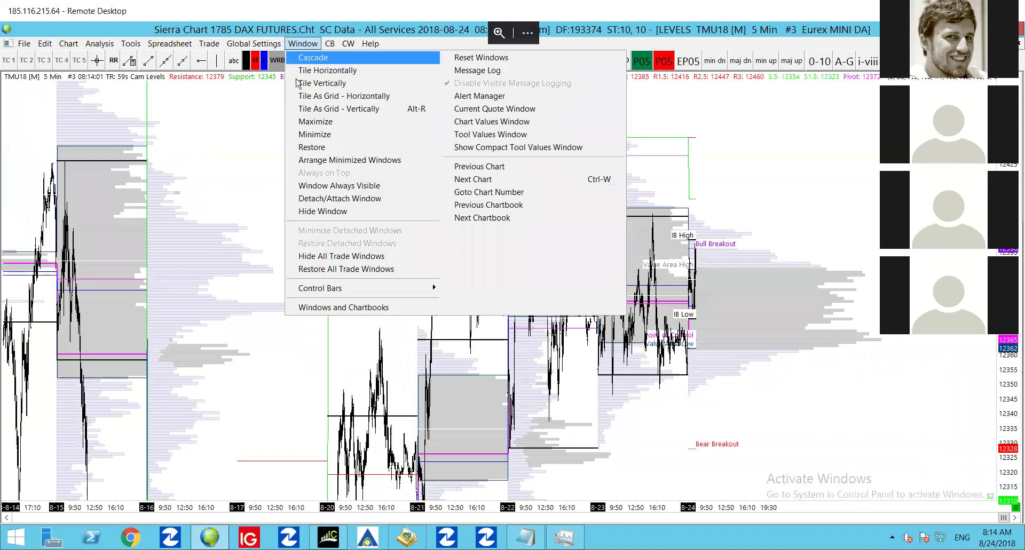
left_click(486, 122)
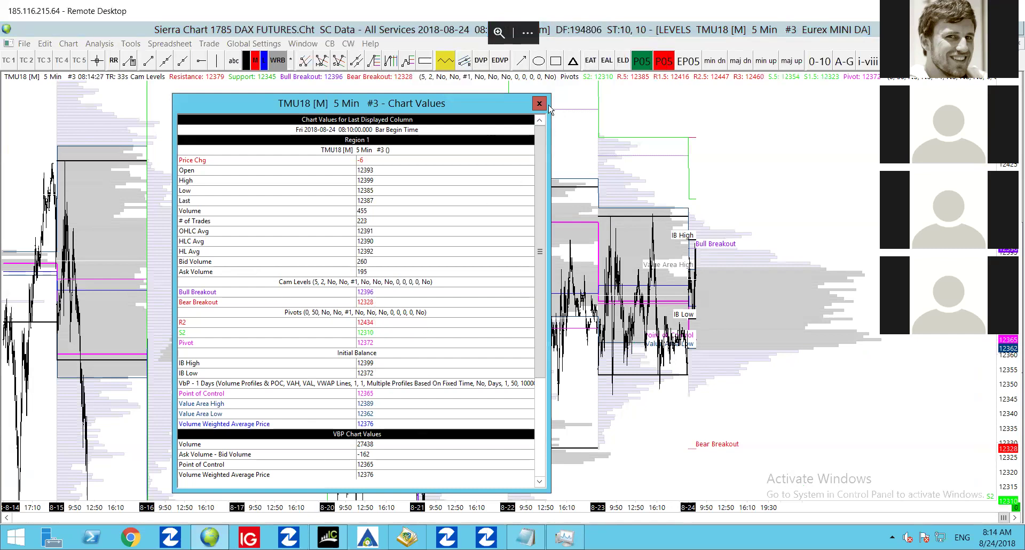
left_click(541, 104)
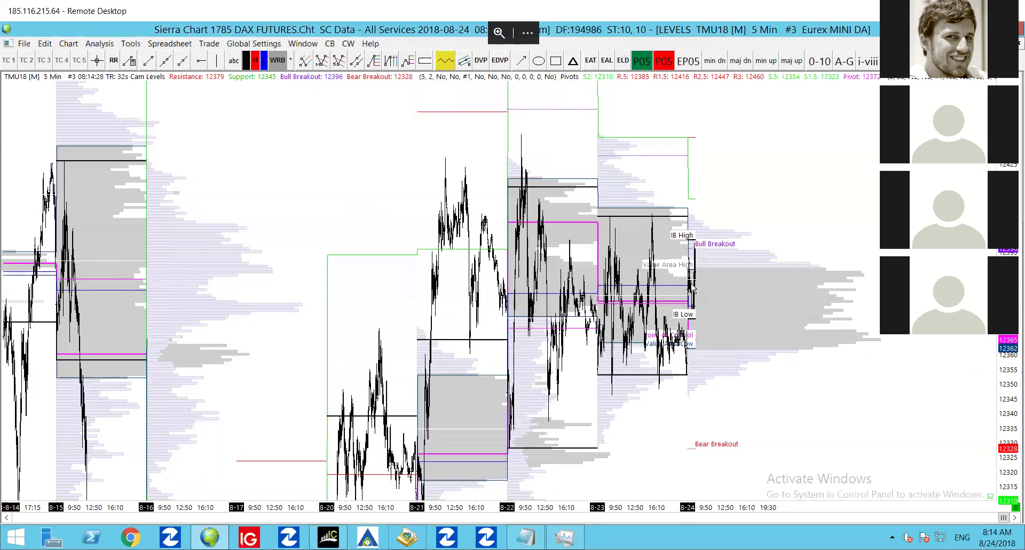
key("shift+F4")
Step: Enlarge the 60-minute Major Swings chart again and examine the channel, the narrowing range and the earlier swing levels
left_click(151, 81)
double_click(152, 81)
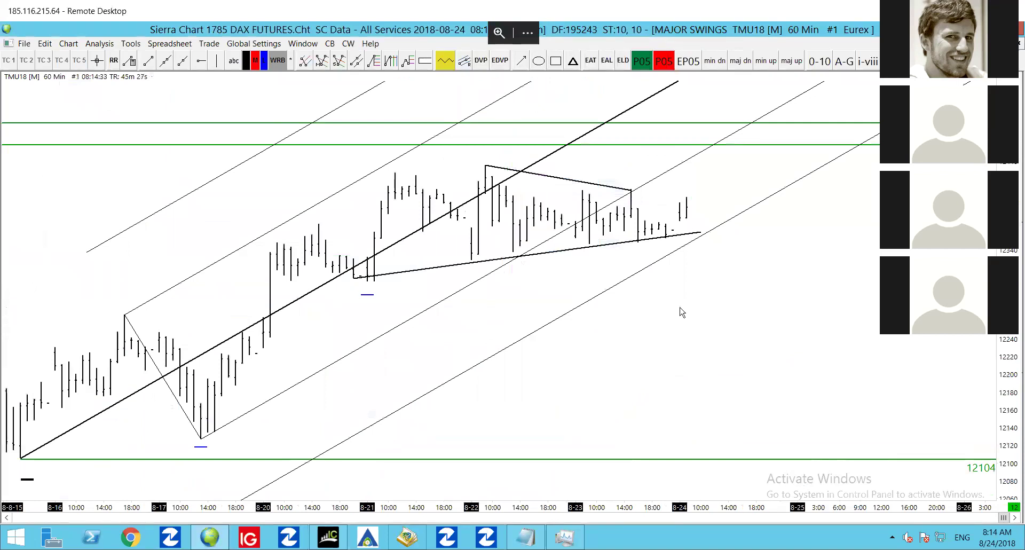
key("Down")
key("Down")
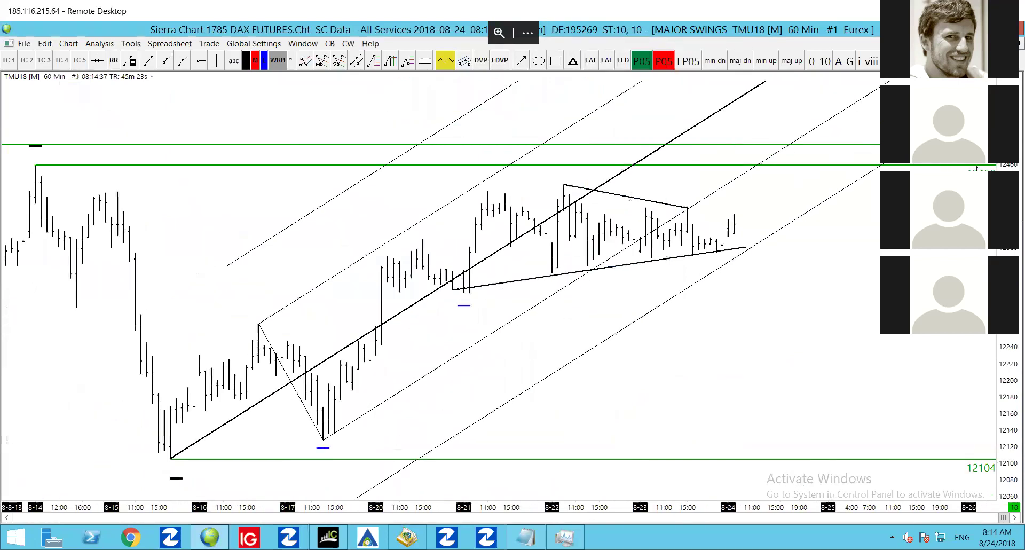
left_click_drag(847, 312, 871, 326)
scroll(872, 335, "down", 2)
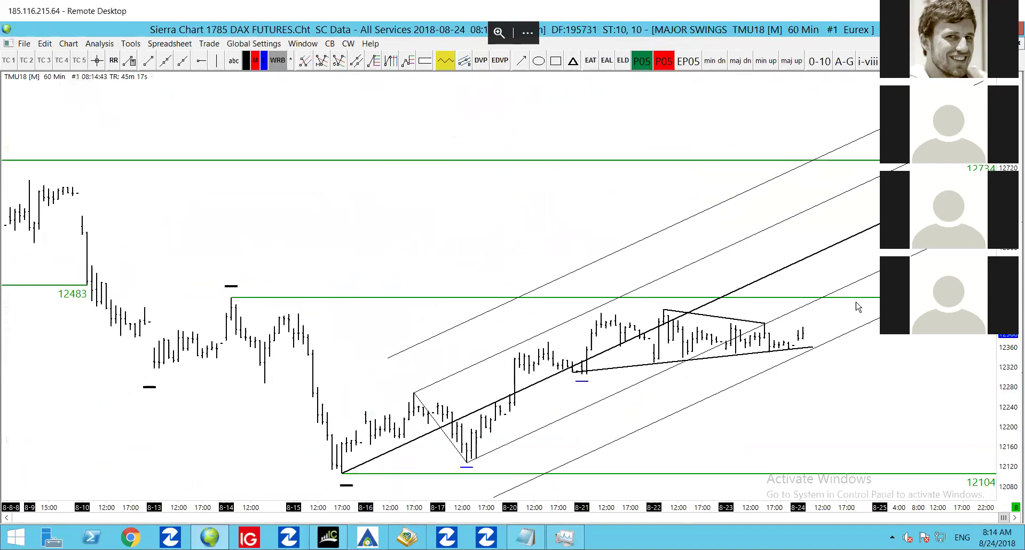
scroll(843, 300, "down", 1)
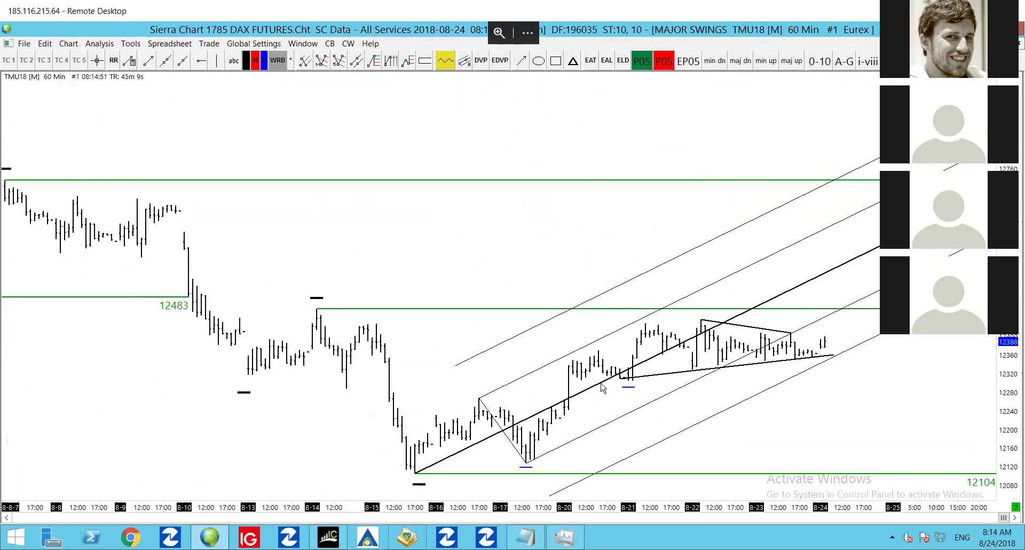
key("Up")
key("Up")
scroll(645, 341, "up", 3)
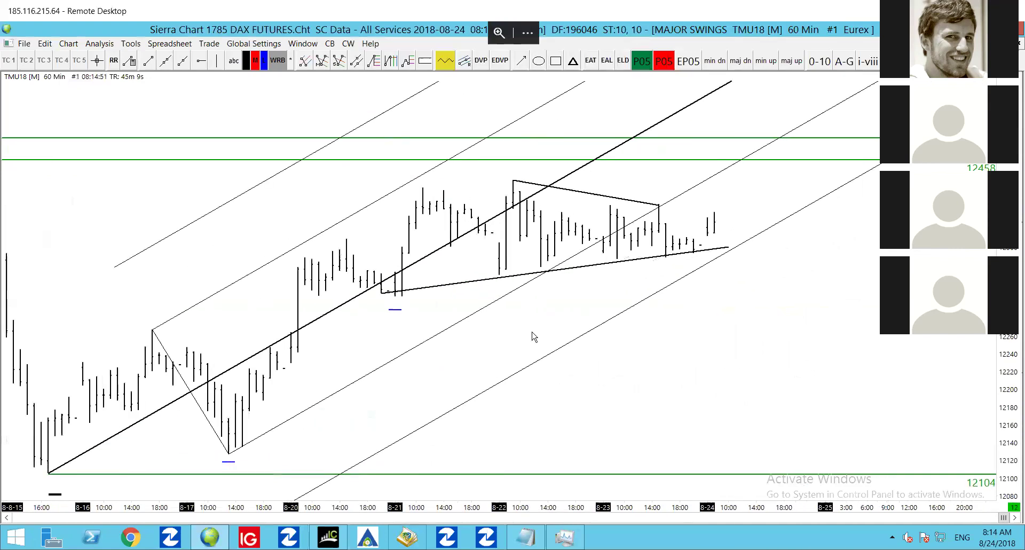